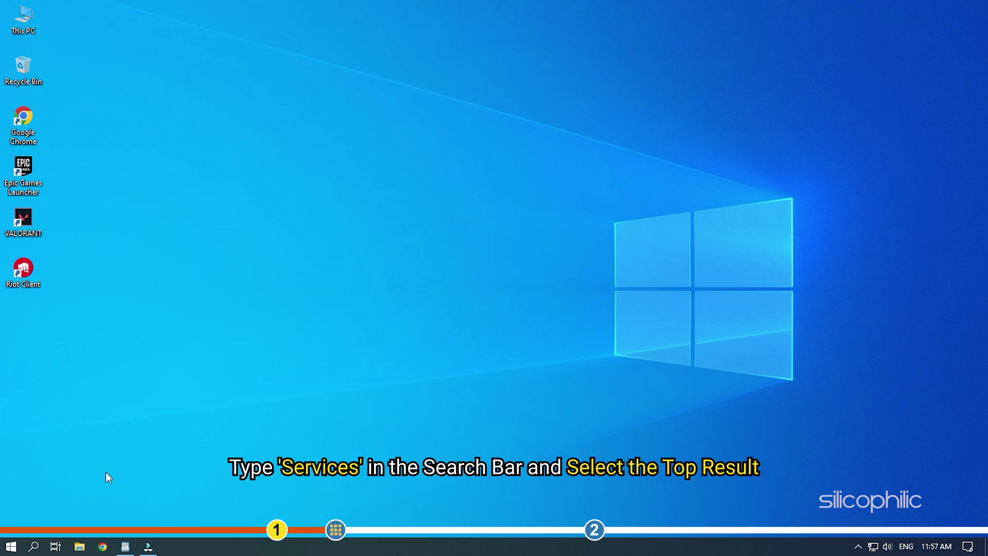
Open the Services console from Windows Search and focus its service list
click(33, 546)
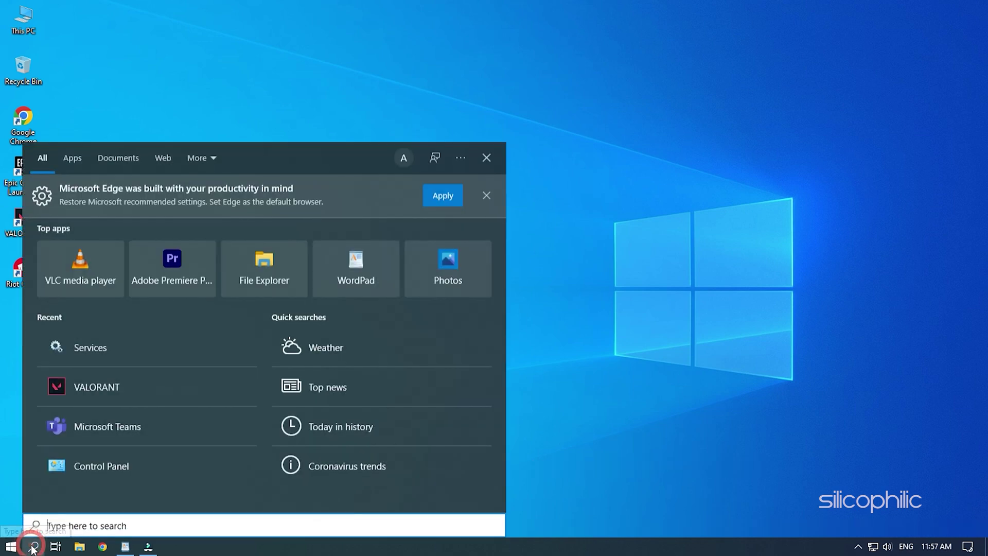
text(ser)
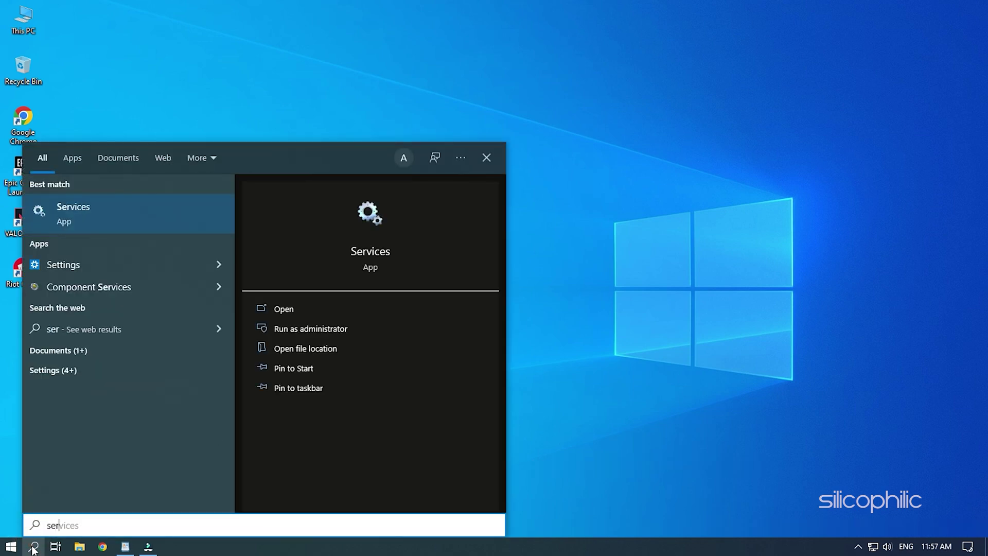
text(vices)
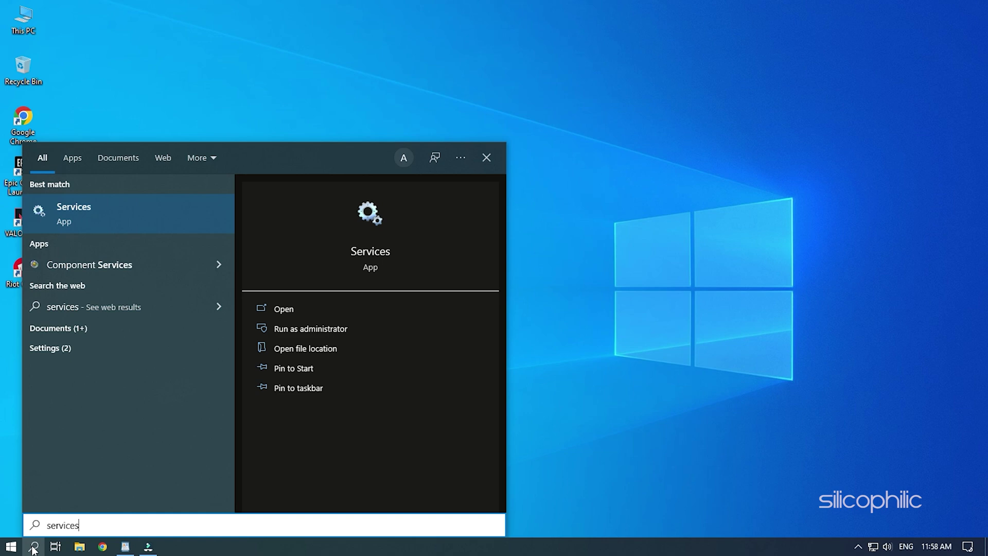
click(118, 208)
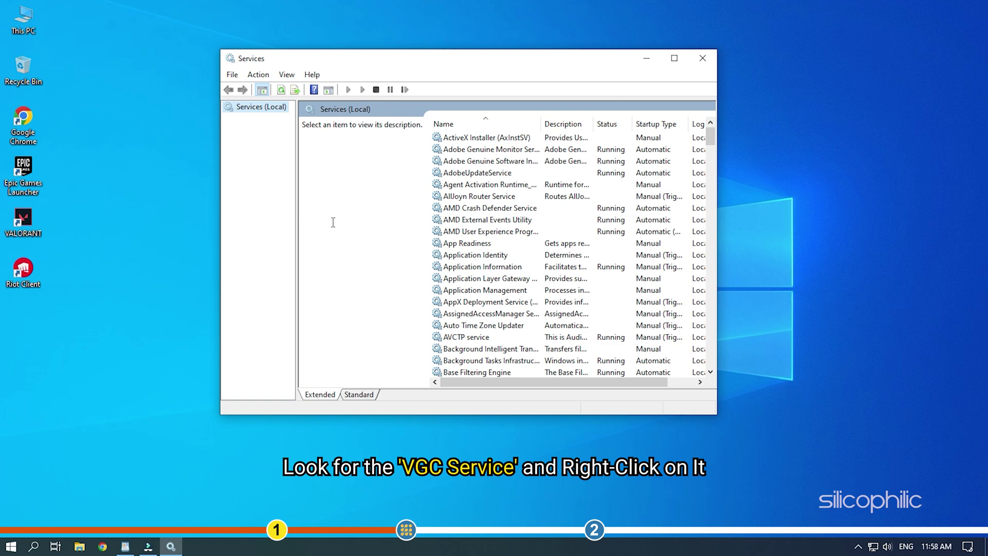
click(446, 222)
text(vgc)
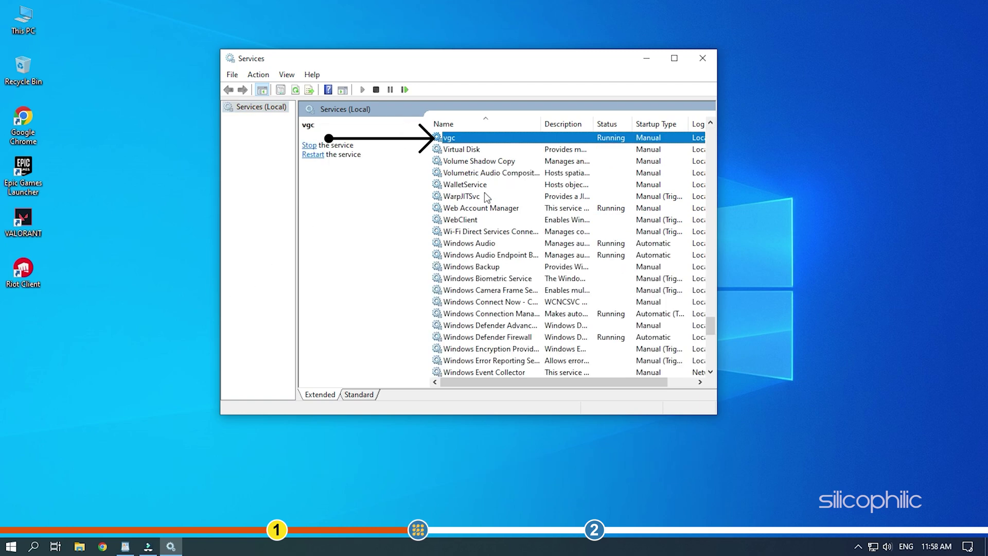
Open the vgc service's properties and stop the service
right_click(490, 144)
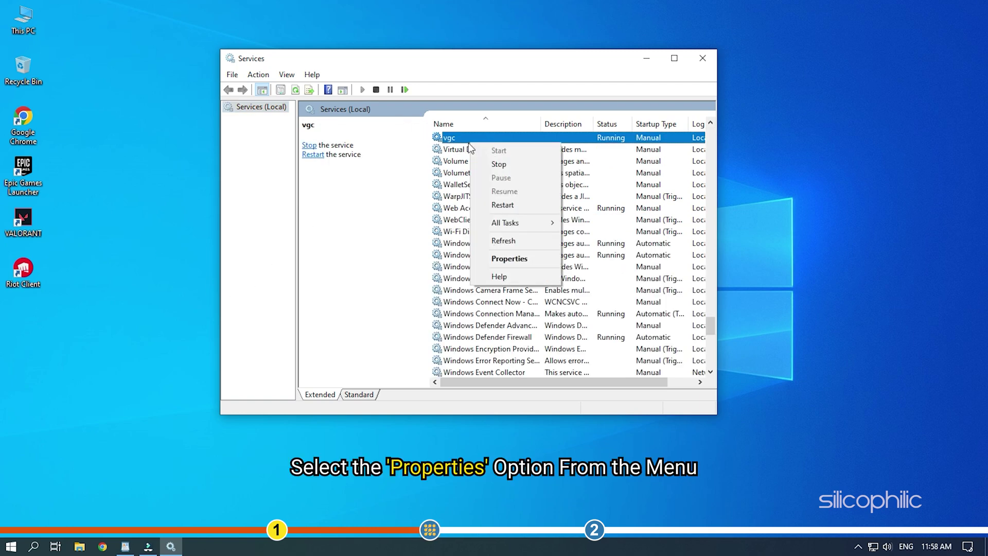
click(533, 260)
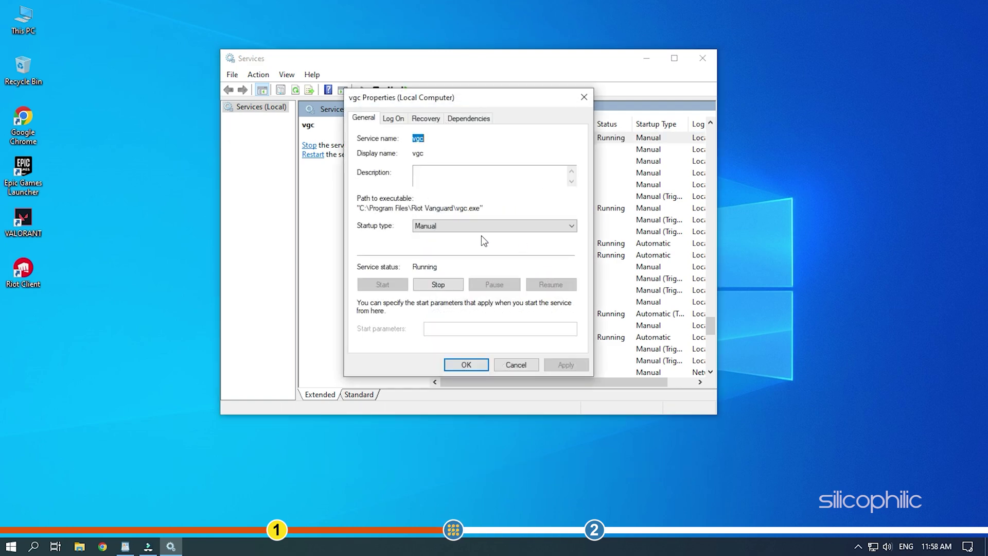
click(438, 284)
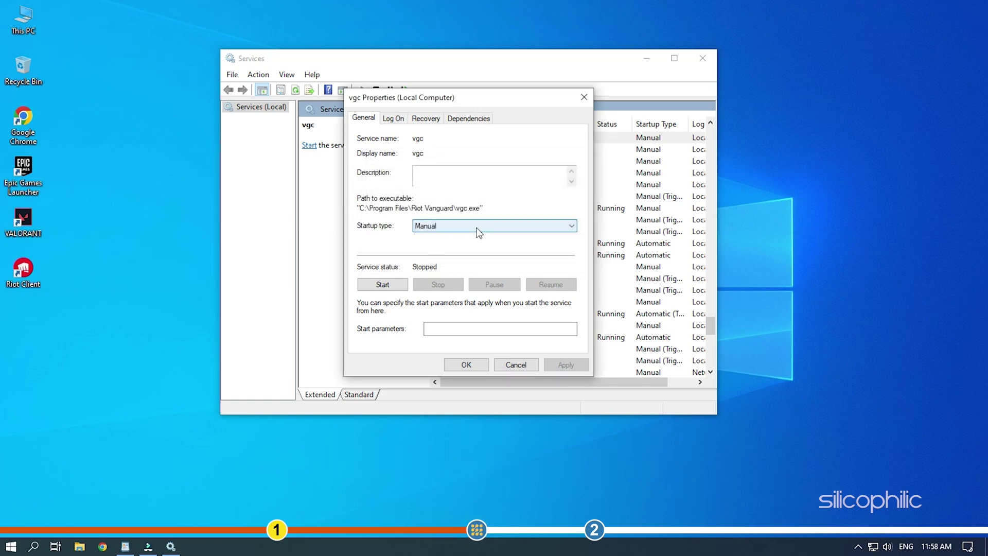
click(477, 229)
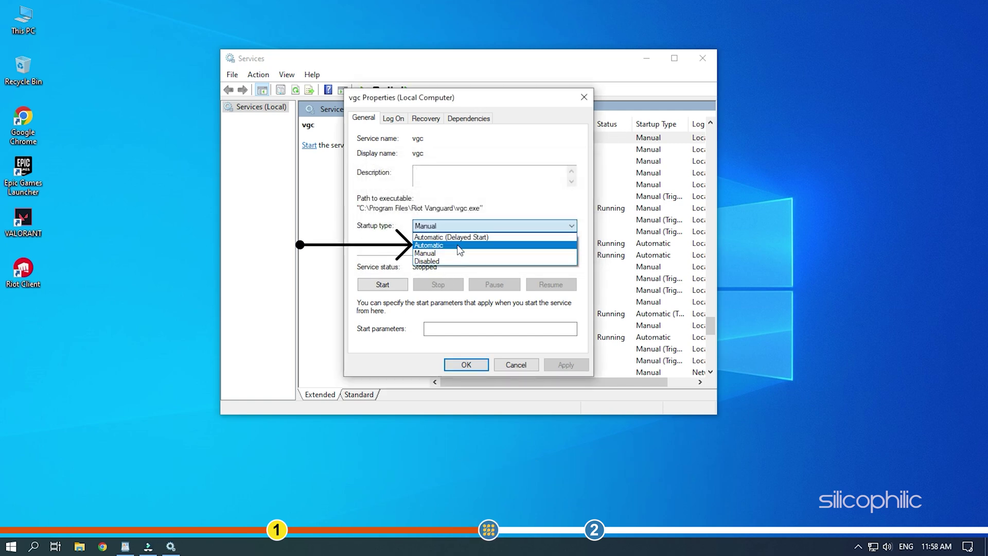
Set vgc's startup type to Automatic, restart it, and save the properties
click(460, 246)
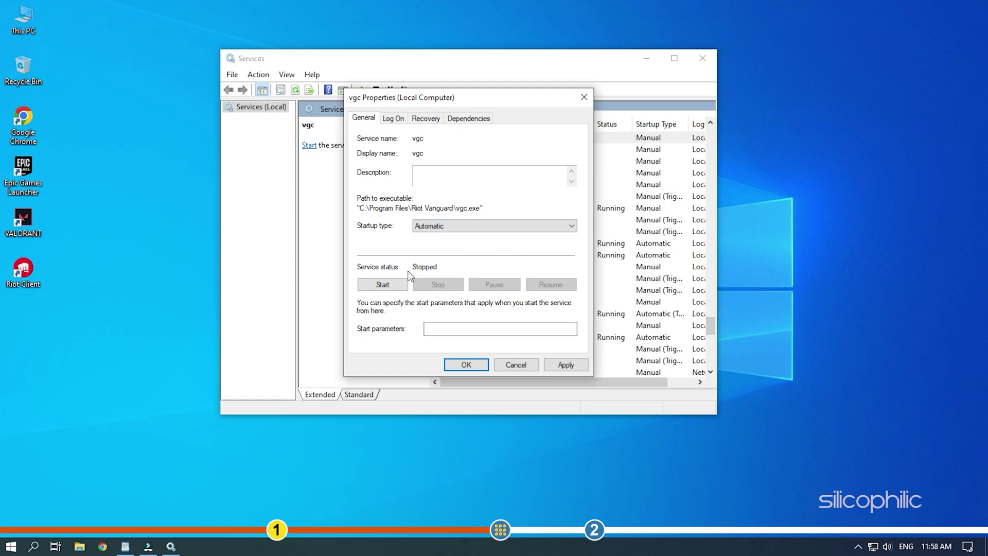
click(383, 286)
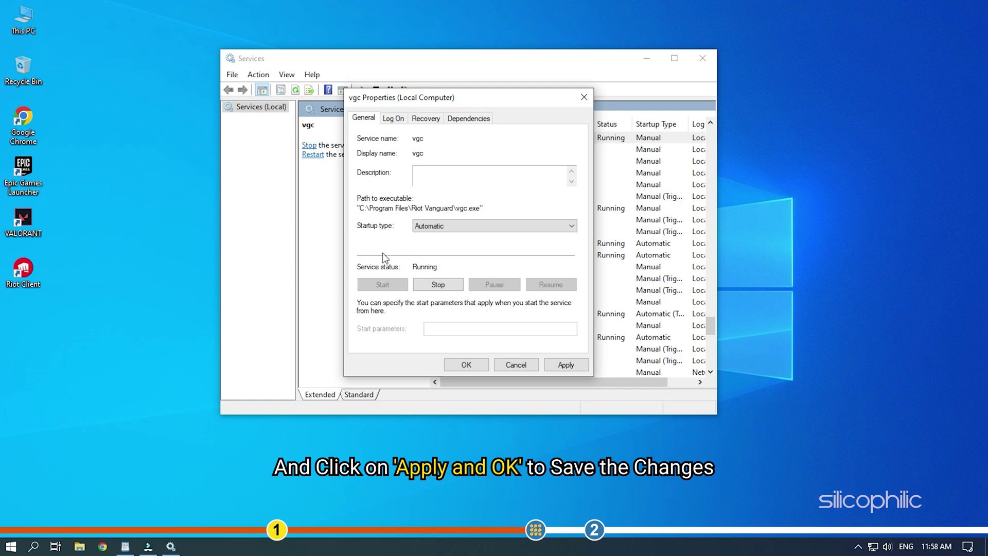
click(567, 364)
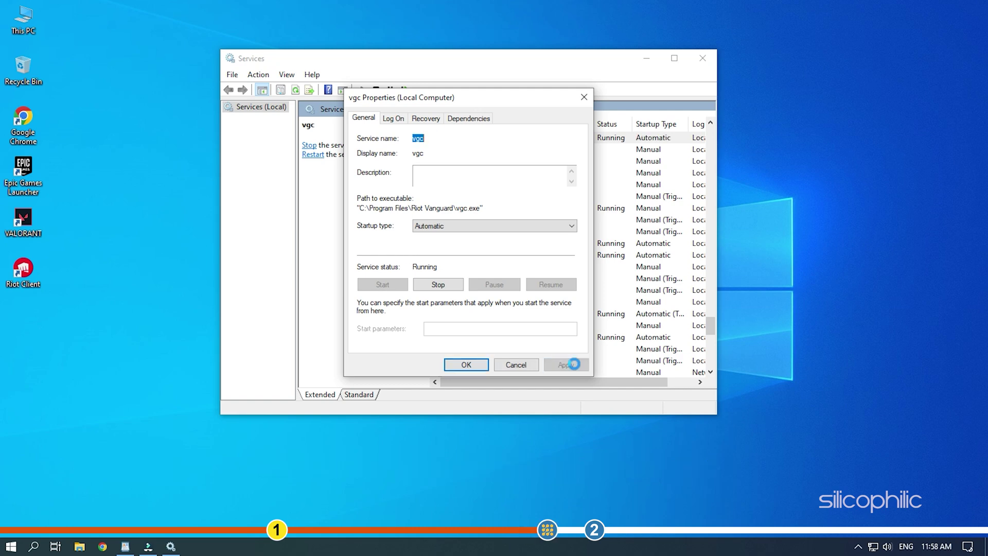
click(466, 365)
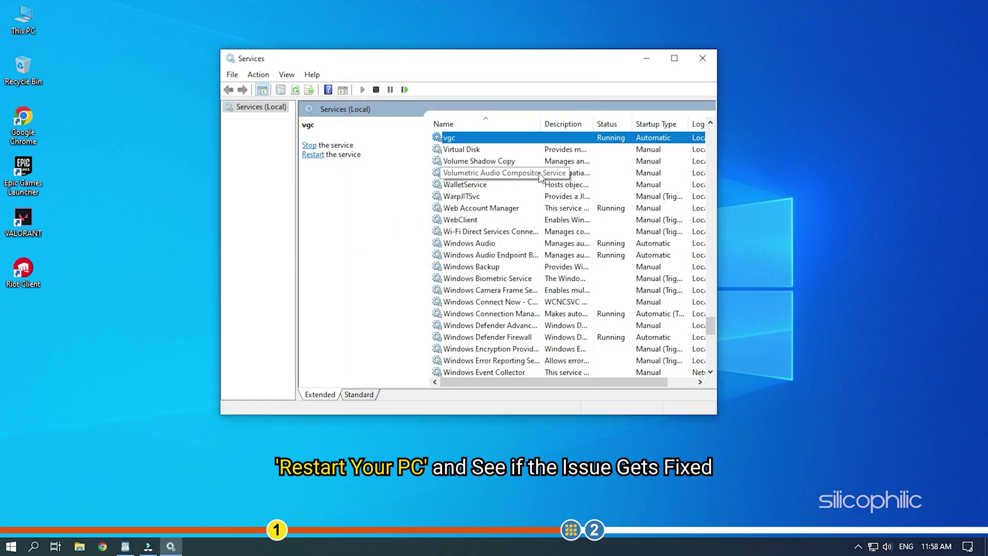
Widen the Services window to reveal all its columns
mouse_move(717, 195)
mouse_down()
mouse_move(845, 194)
mouse_move(804, 201)
mouse_up()
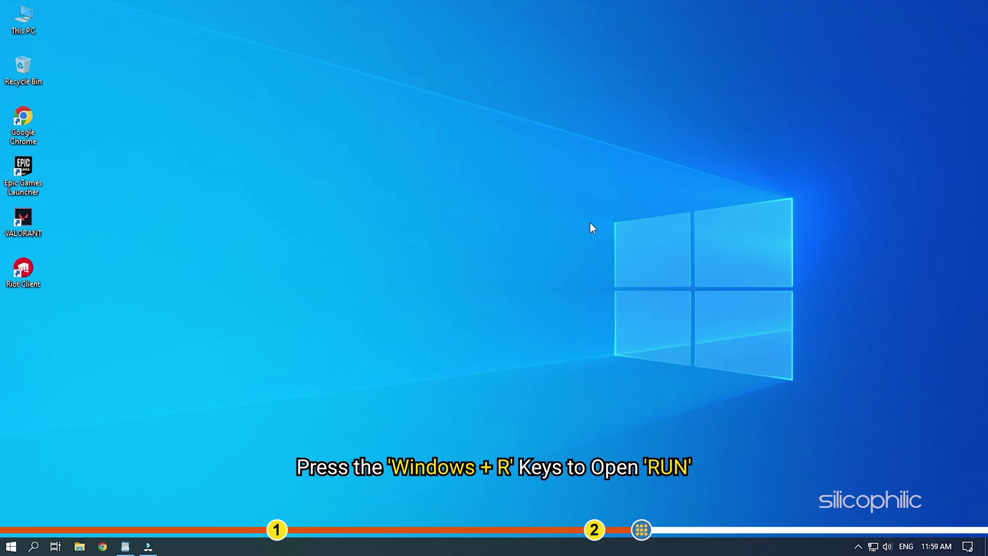
Run msconfig from the Run dialog to open System Configuration
key(super+r)
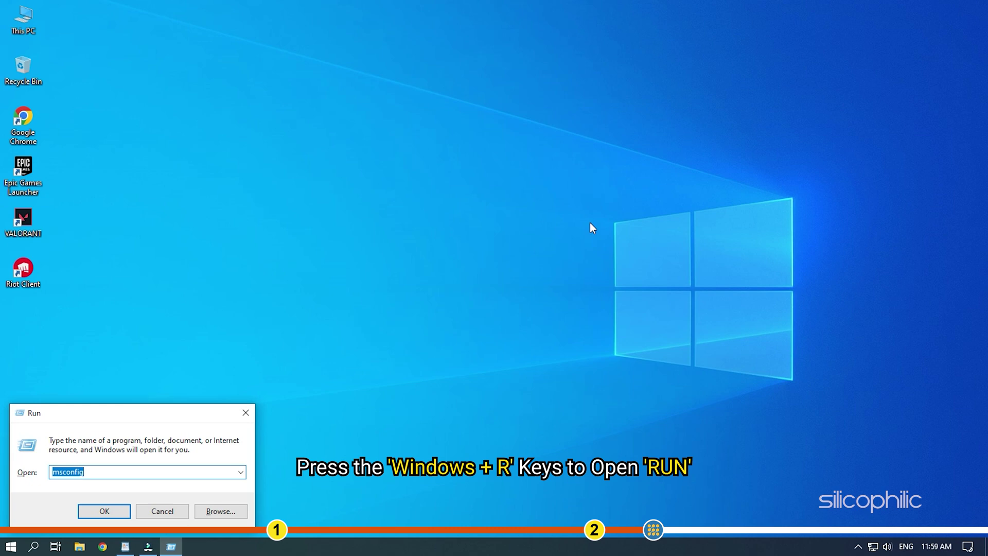
click(109, 471)
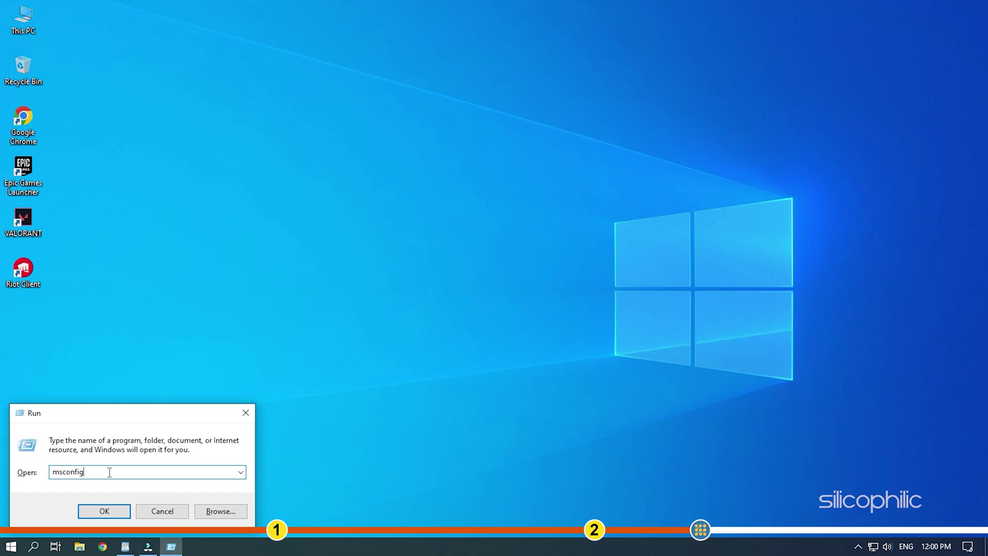
key(Return)
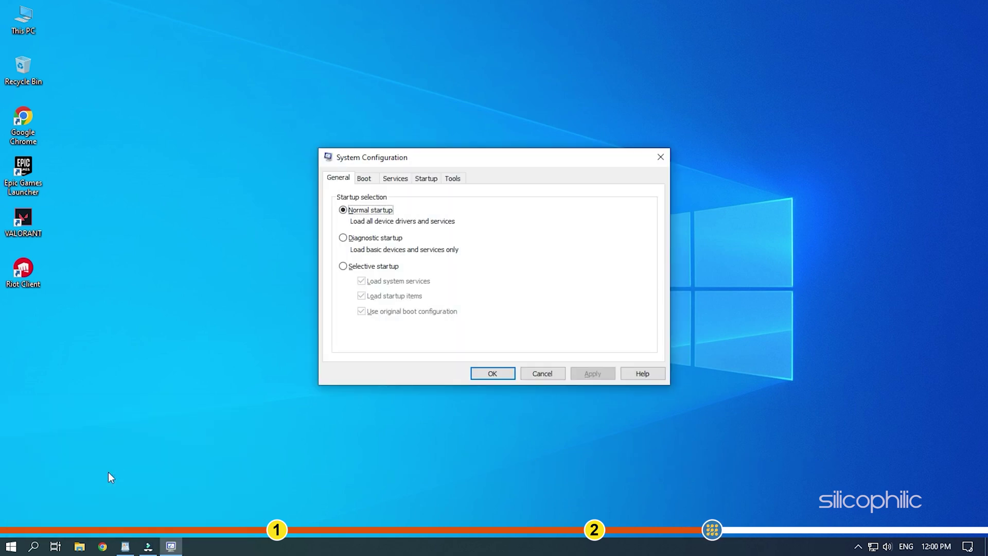
Tick vgc in System Configuration's Services list, then apply and close
click(404, 182)
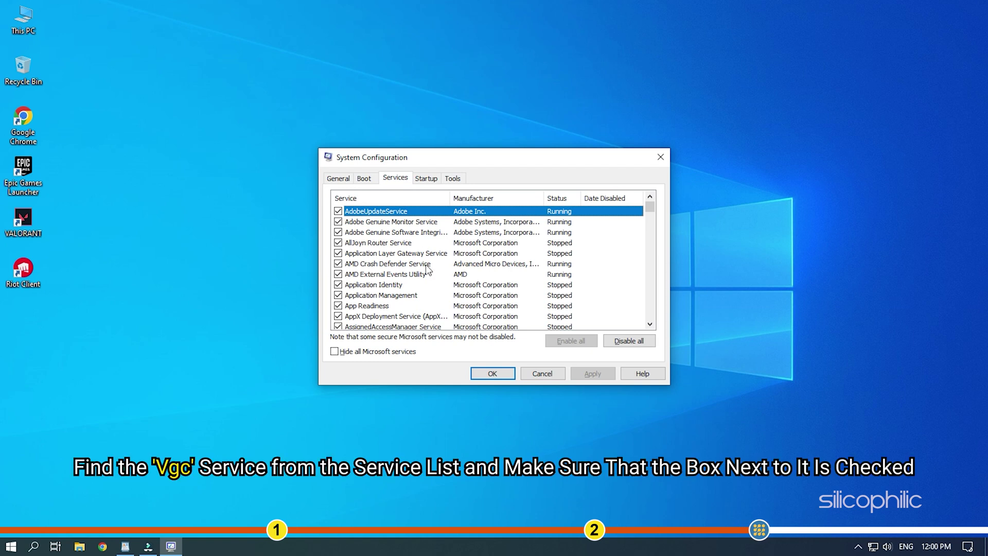
key(v)
click(375, 240)
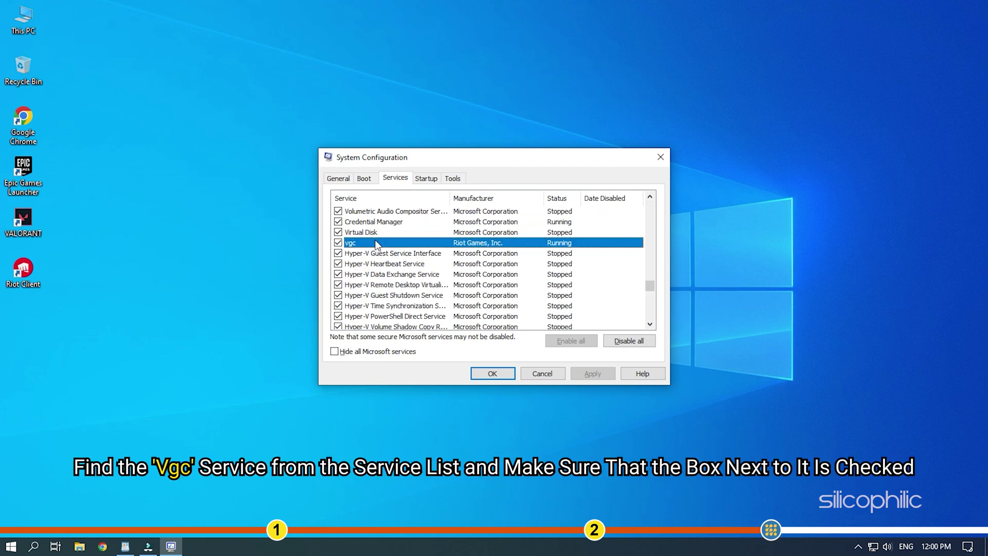
click(338, 243)
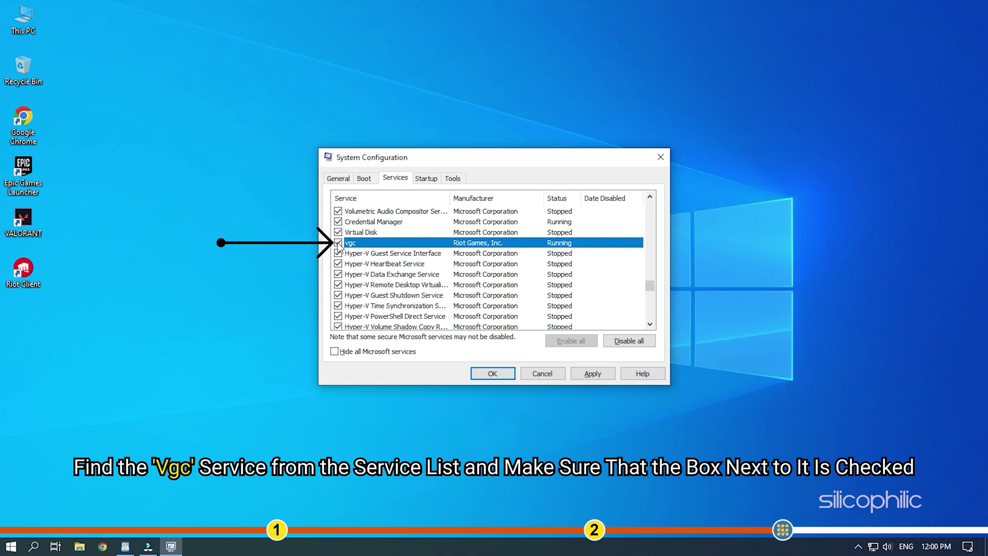
click(589, 377)
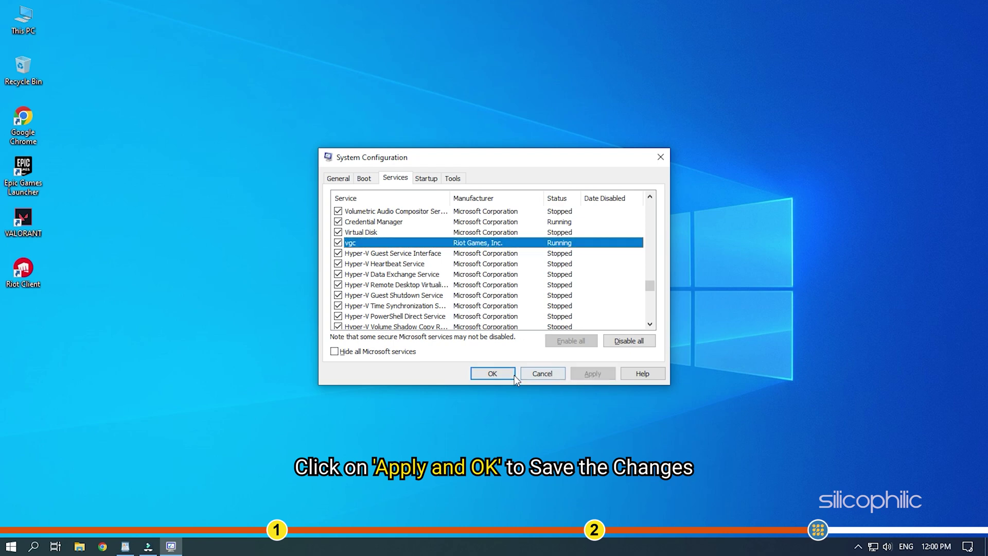
click(492, 374)
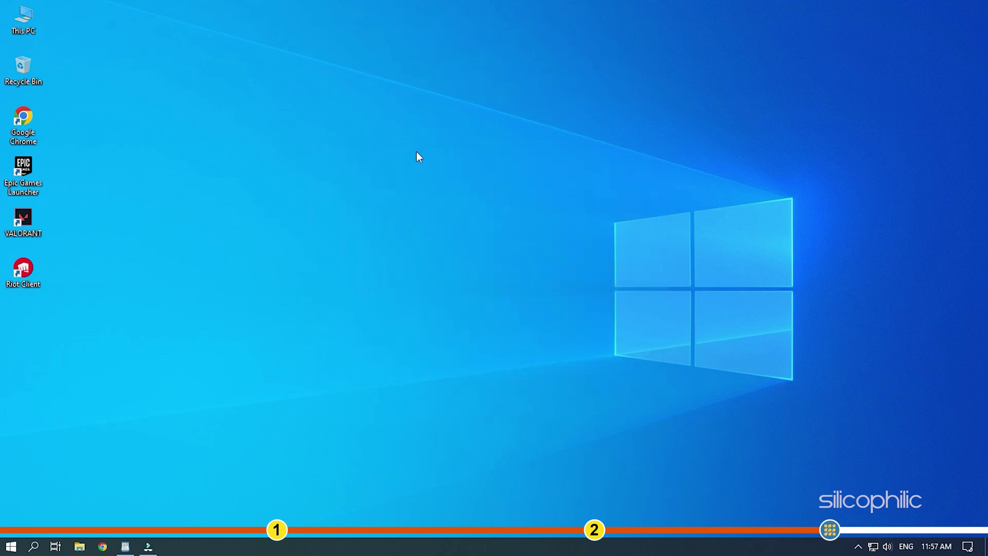